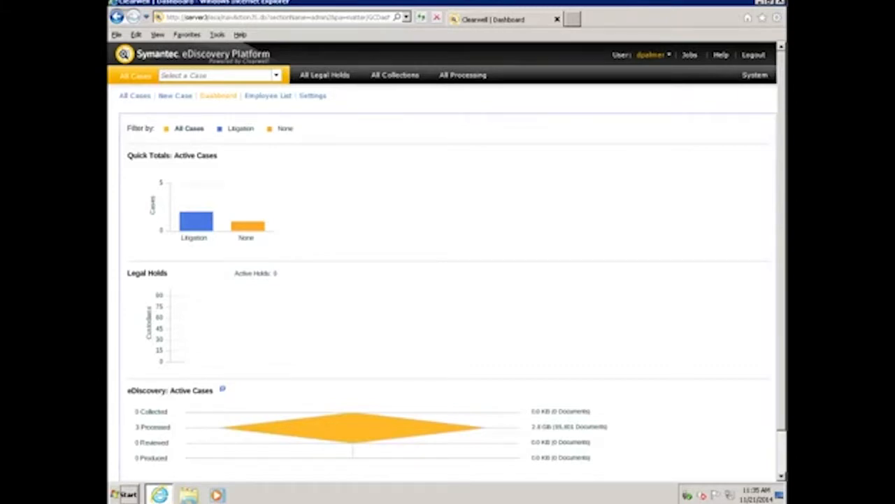
- Review the source accounts, the sources and the destinations configured for all collections
click(395, 75)
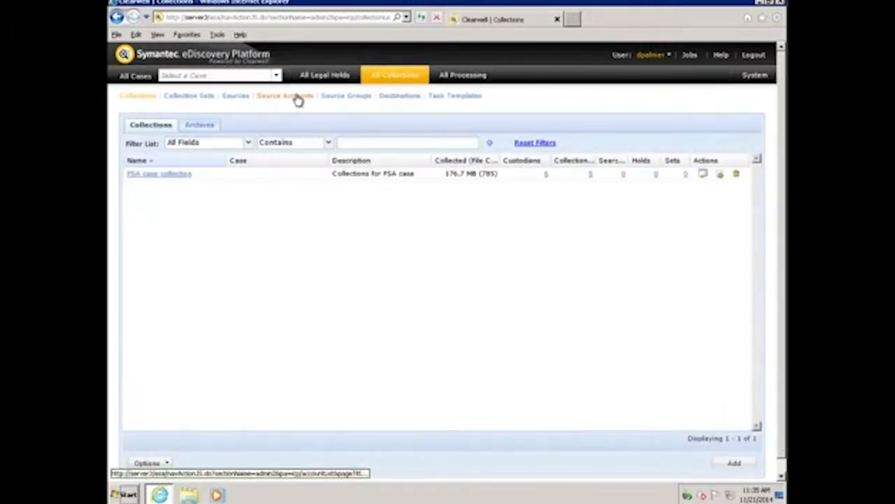
click(297, 98)
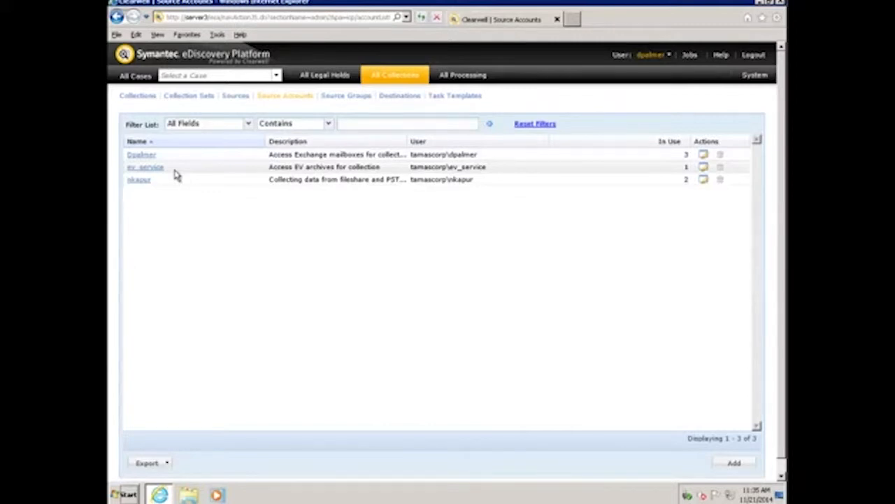
click(236, 96)
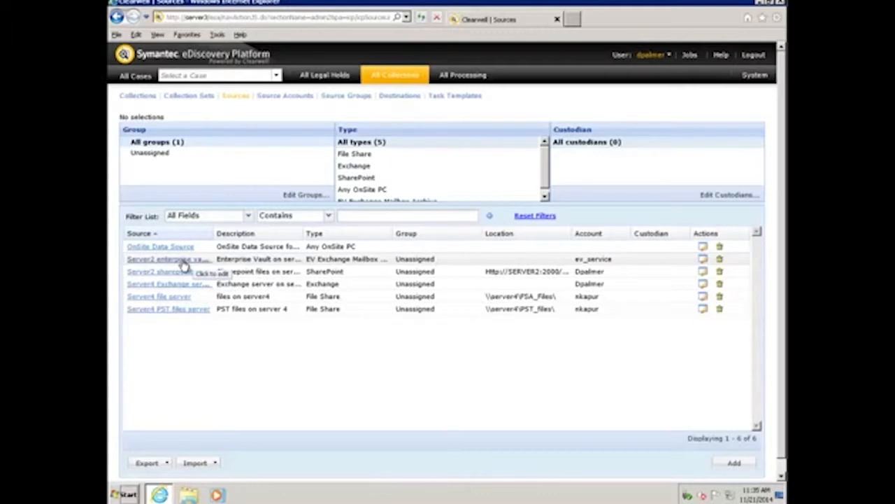
click(407, 97)
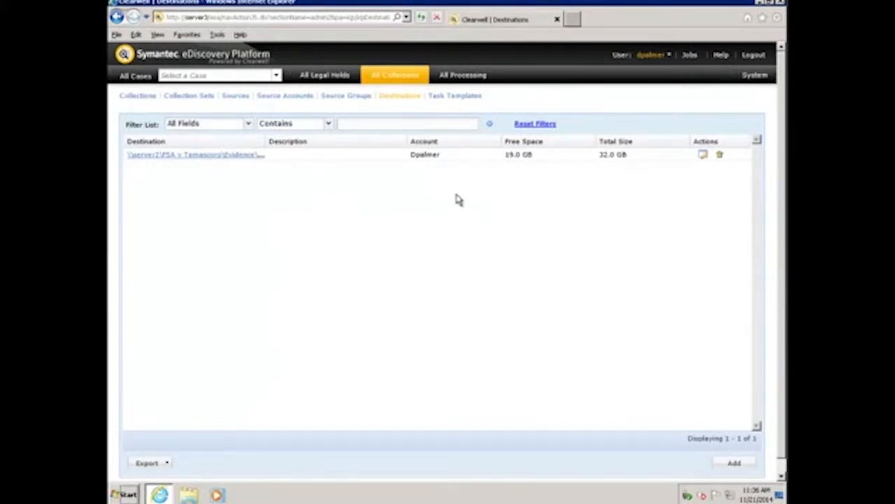
- Create an EV search task in the FSA case collection, using the Server2 enterprise vault server source and the description EV Search
click(146, 98)
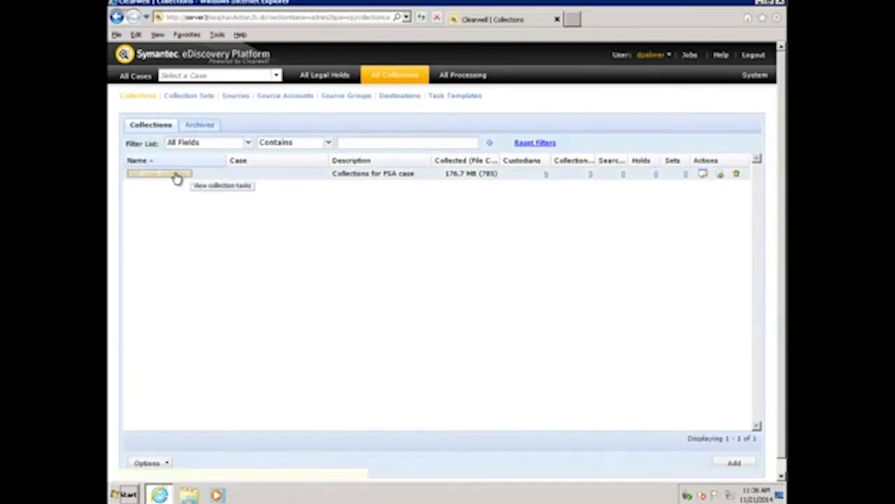
click(177, 179)
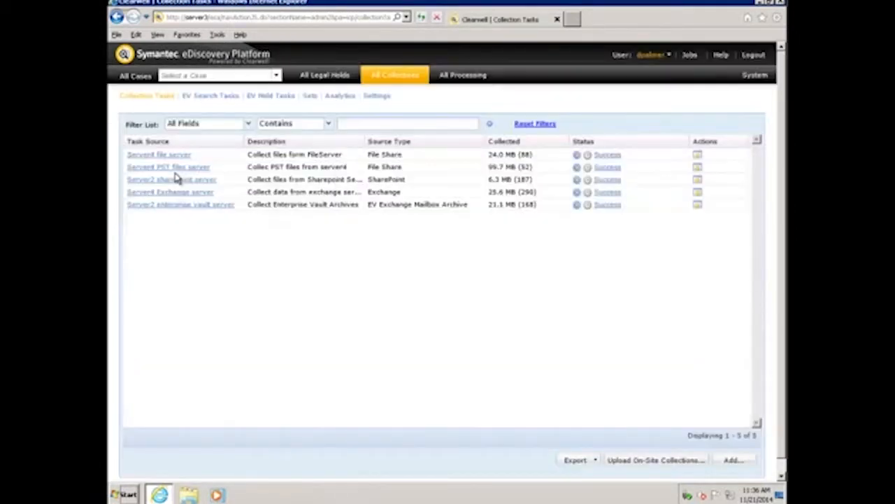
click(217, 101)
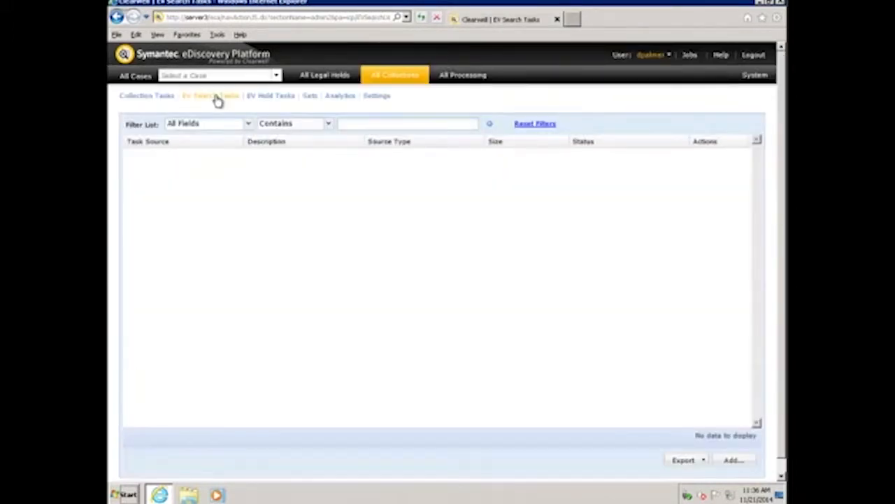
click(732, 461)
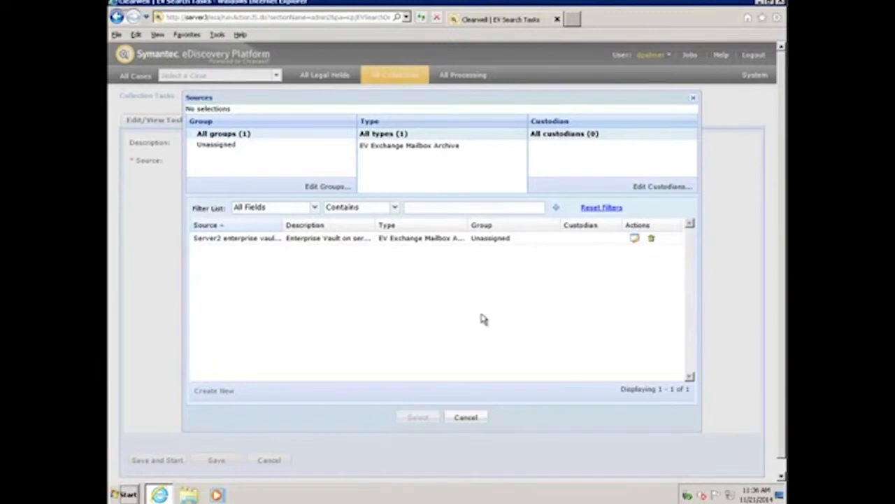
click(267, 243)
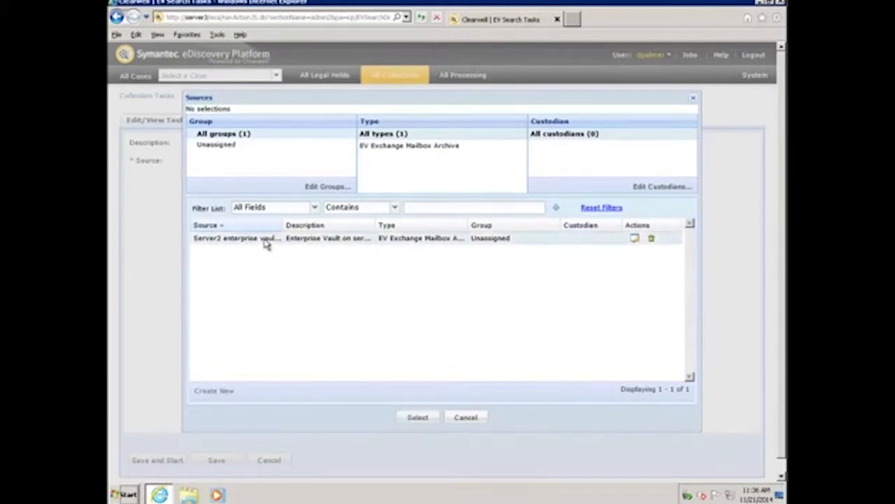
click(423, 419)
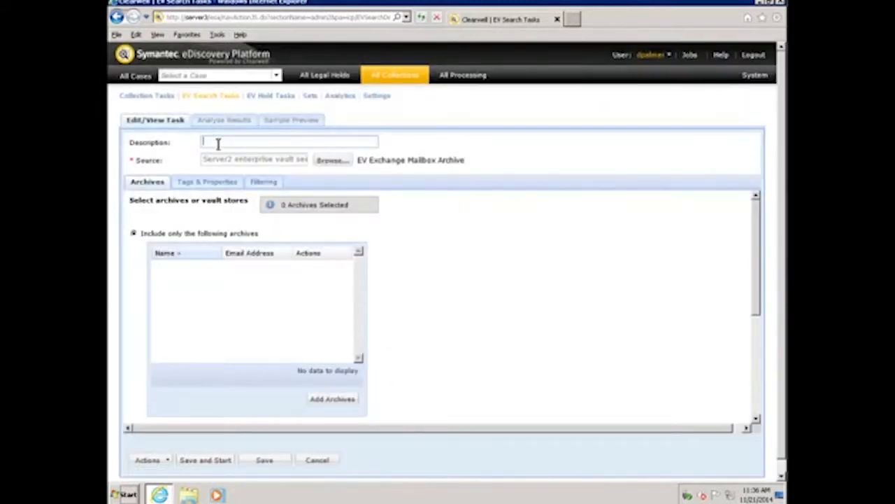
text(EV Tearch)
- Filter the archive list by the first custodian's given name and include the matching mailbox archive in the search task
click(339, 402)
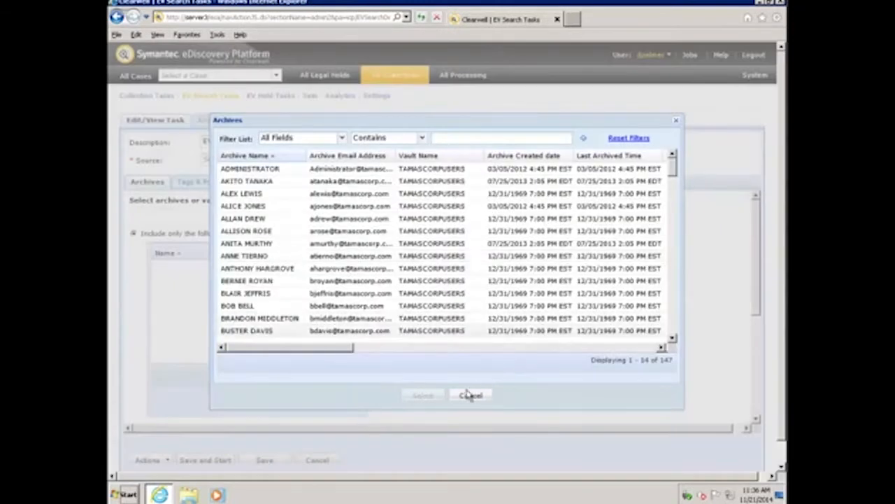
click(462, 137)
text(graham)
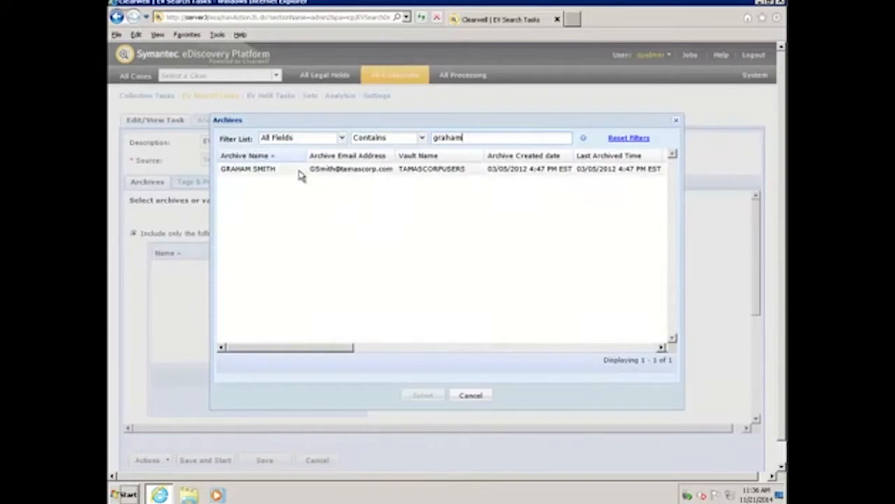
click(299, 171)
click(427, 397)
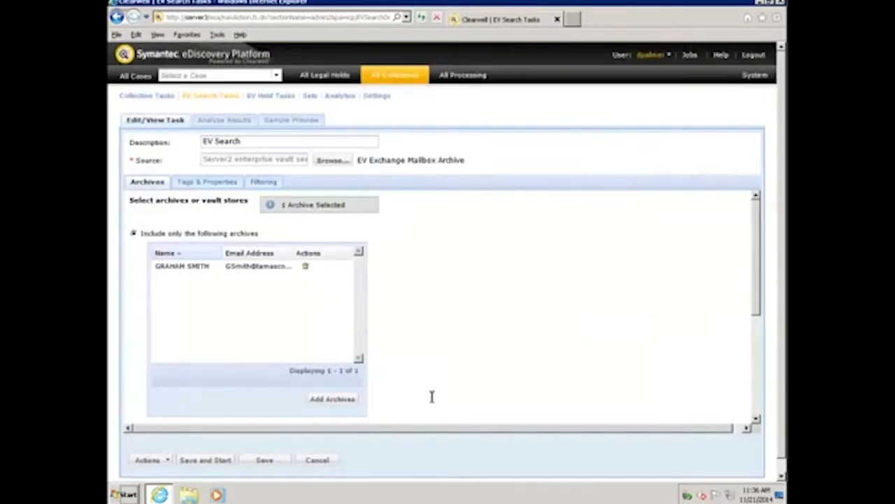
- Find a second custodian's archive by the first letters of the name and add it to the included archives
click(343, 400)
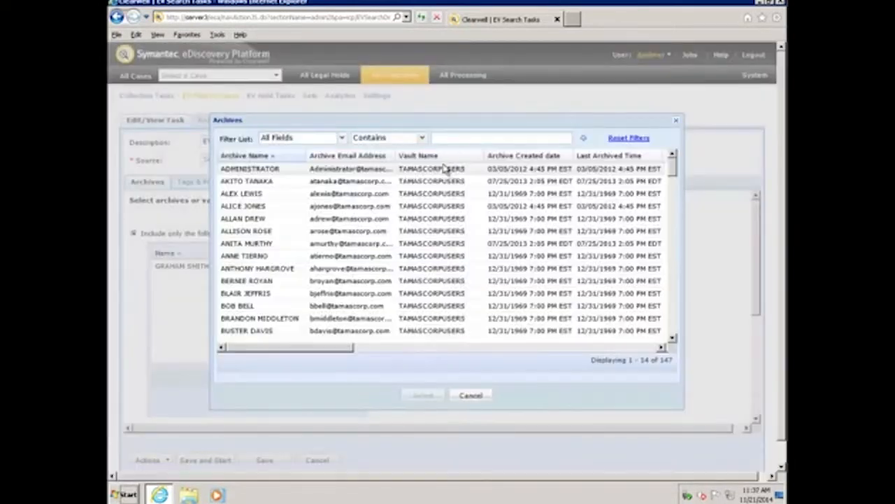
click(450, 137)
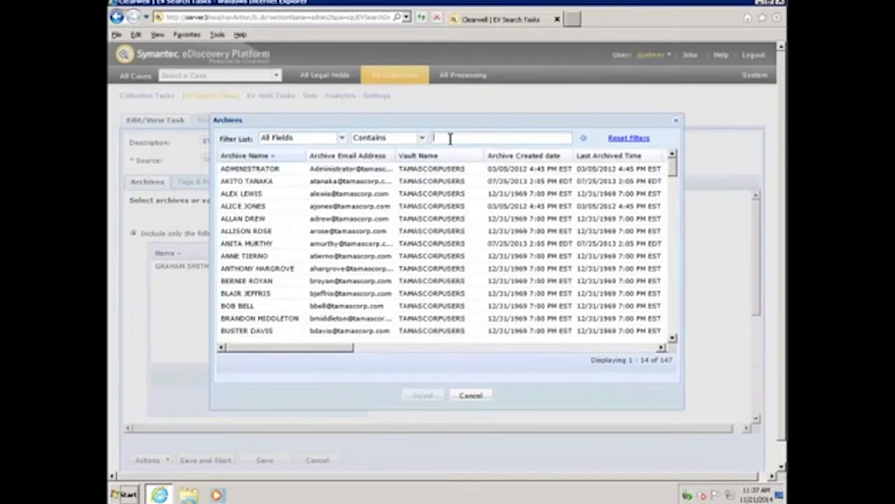
text(Nic)
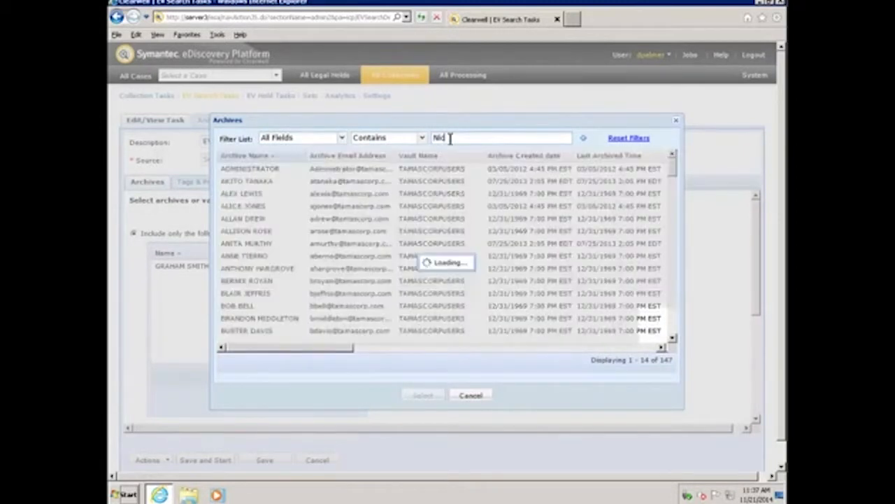
click(402, 172)
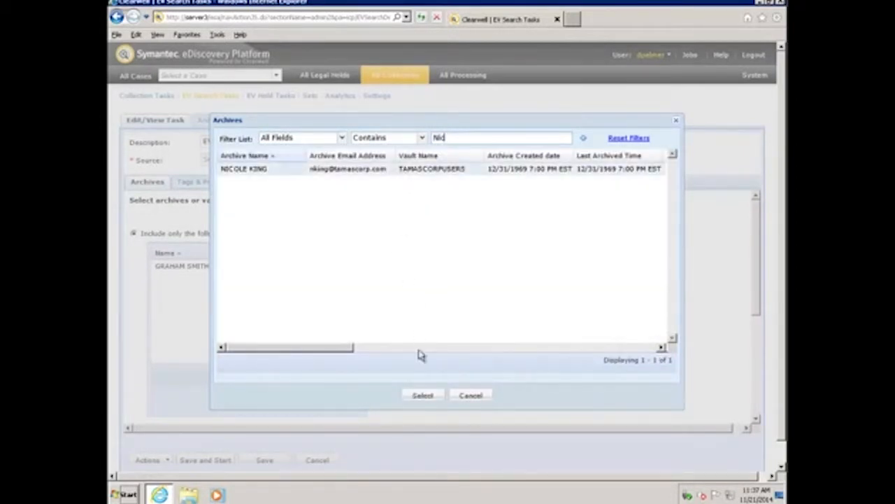
click(422, 396)
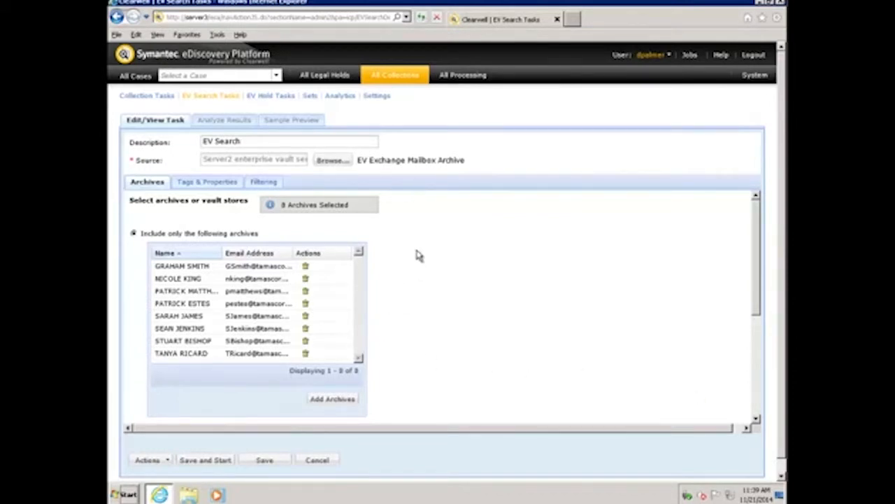
- Review the task's filtering options for sender/recipient, date, traits and keywords
click(264, 183)
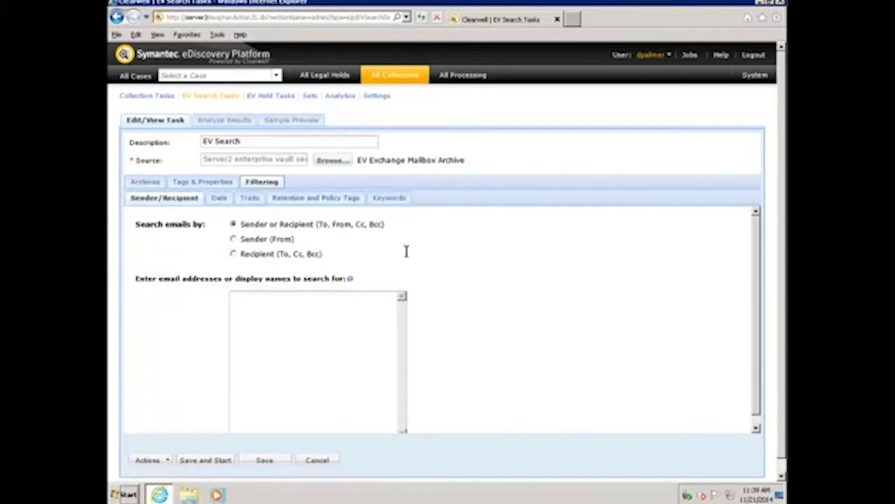
click(220, 199)
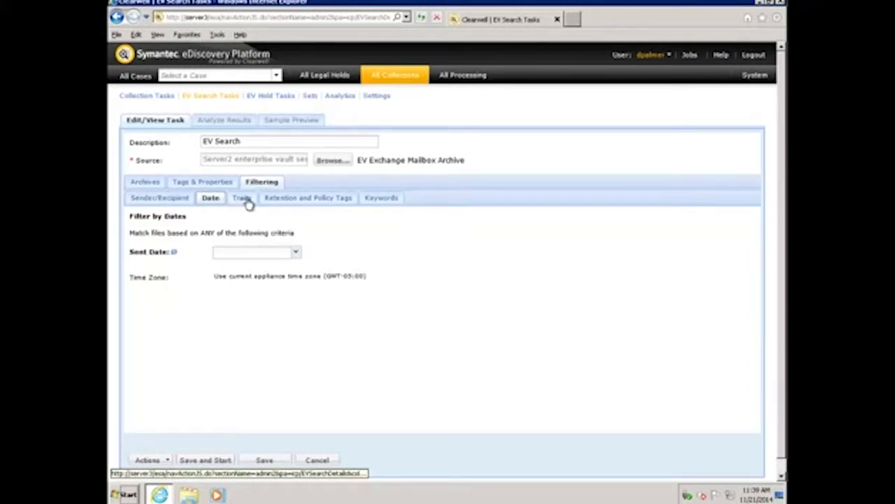
click(245, 199)
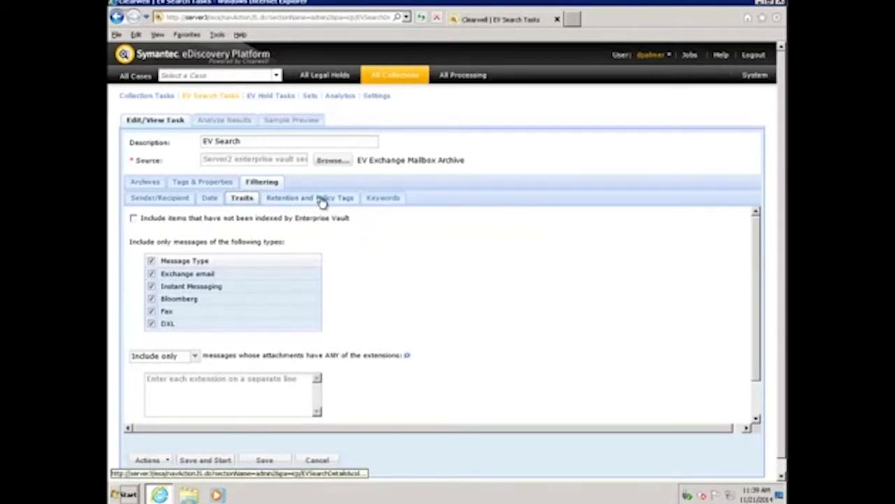
click(381, 200)
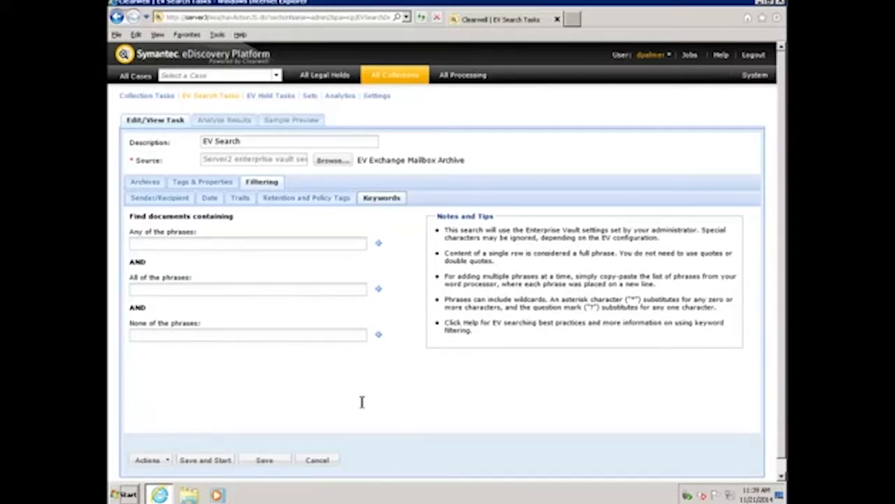
- Save the EV Search task and start it, with the job list open to monitor its progress
click(266, 460)
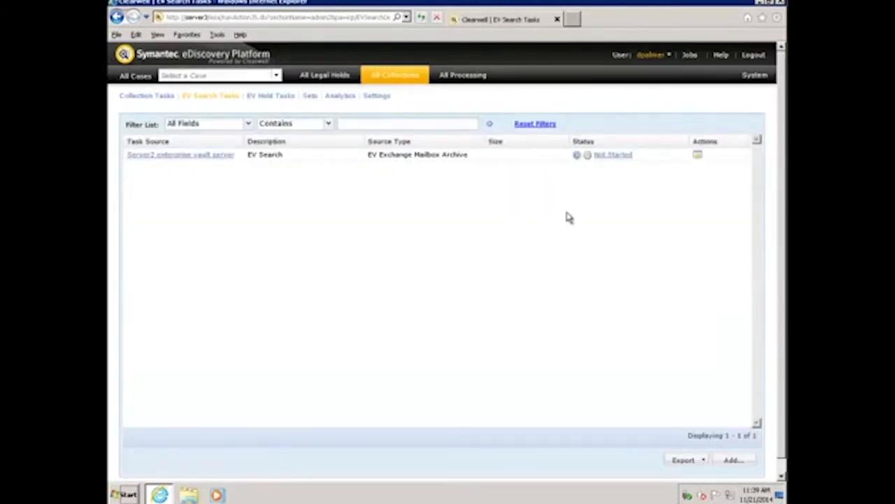
click(577, 156)
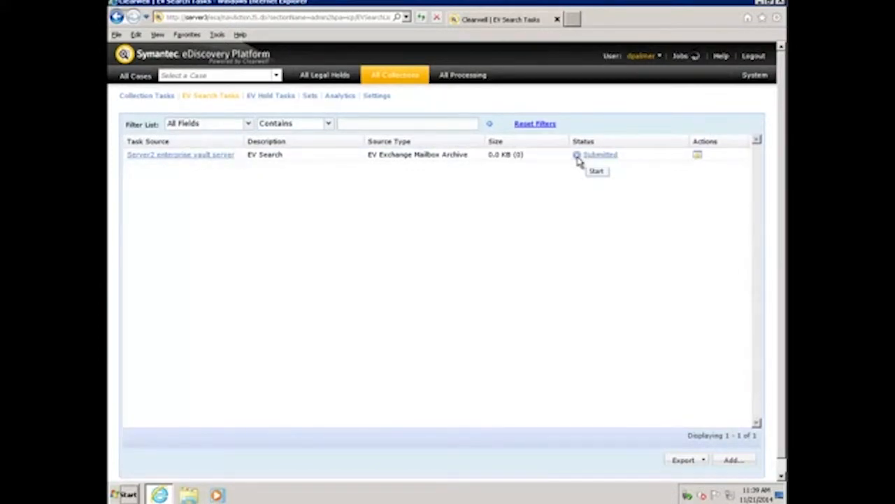
click(680, 57)
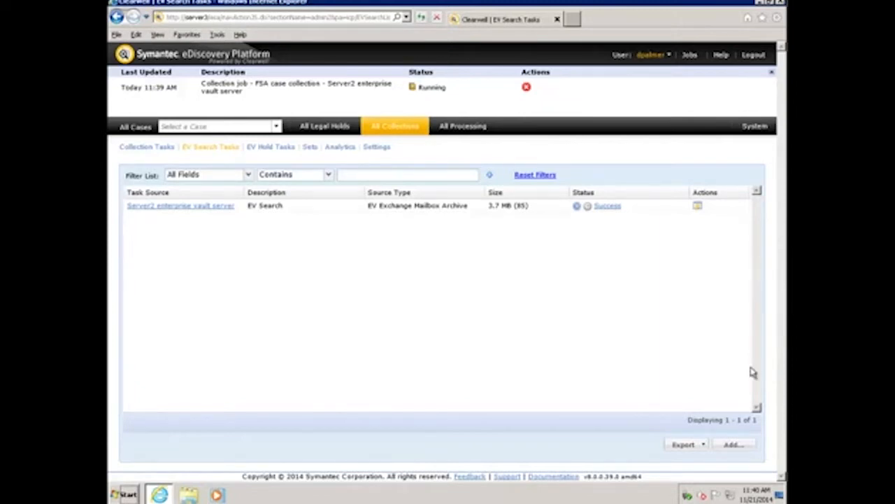
- Open the EV Search task's results analysis and examine the search size and document count for individual custodians
click(210, 207)
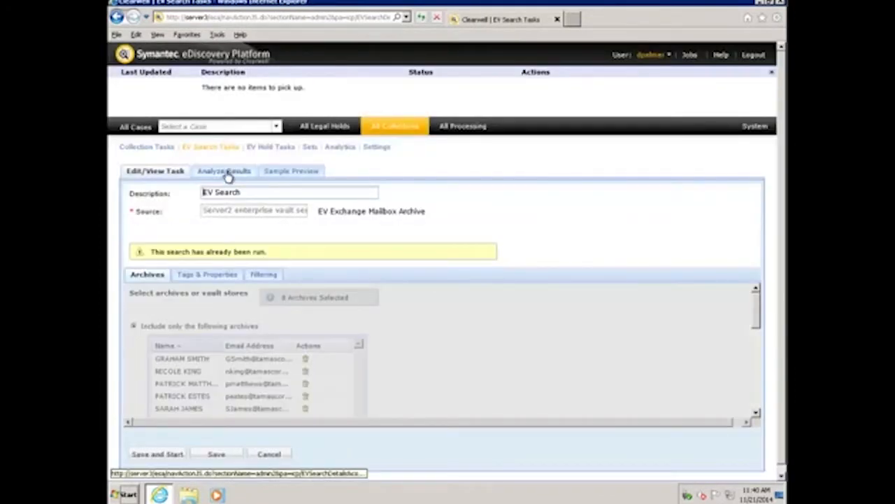
click(225, 173)
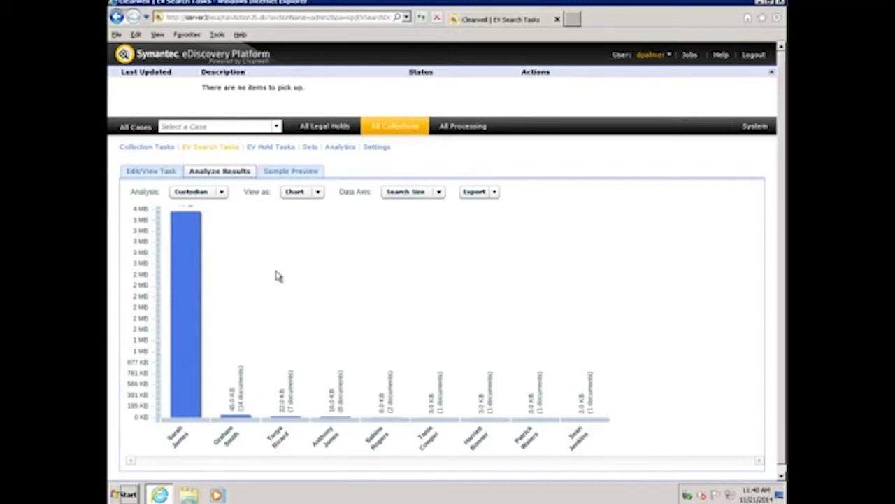
mouse_move(193, 289)
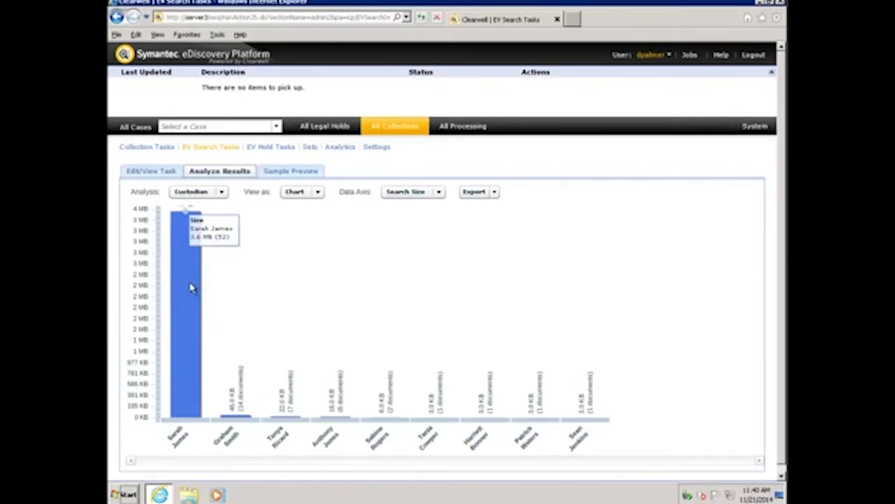
mouse_move(244, 419)
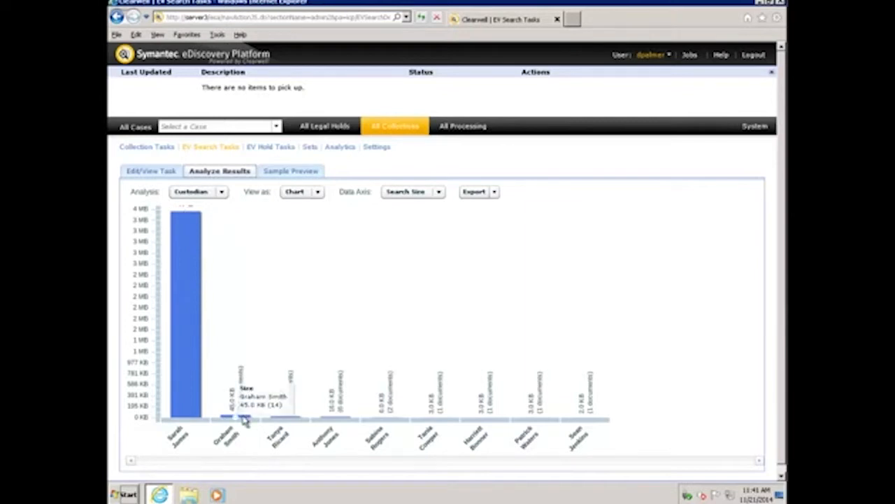
mouse_move(338, 422)
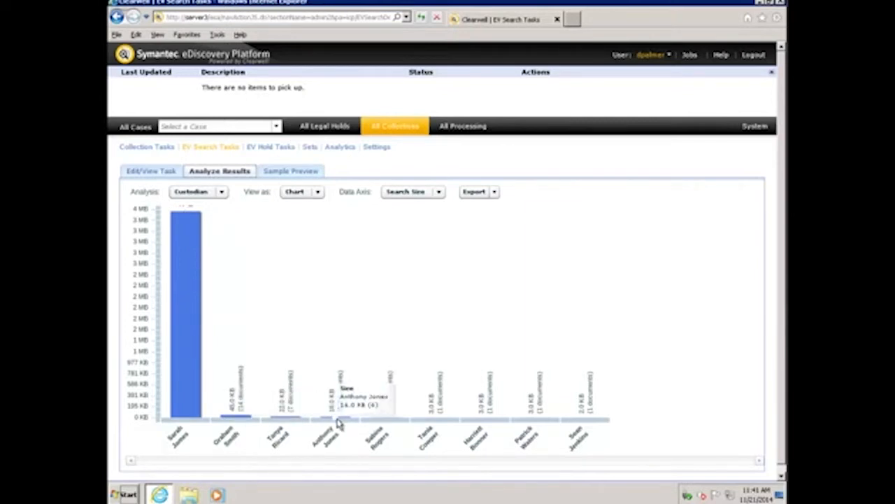
- Switch the results analysis from Custodian to Timeline and show it as a table
click(222, 197)
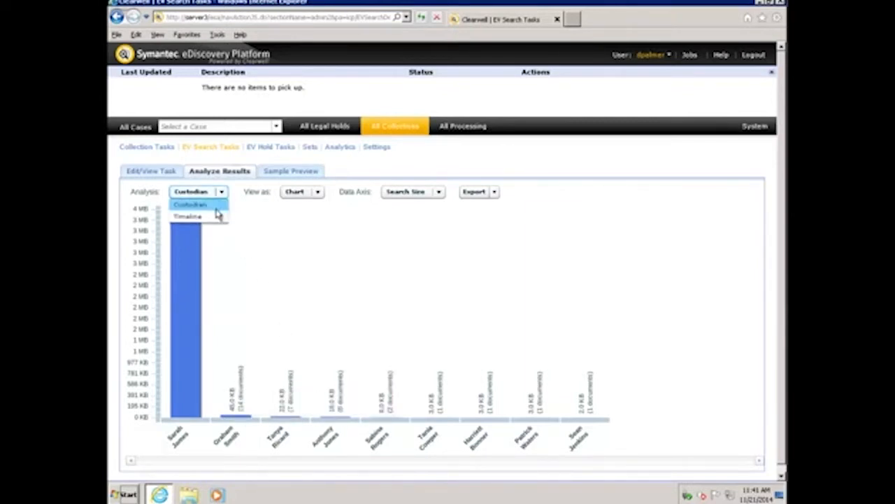
click(211, 216)
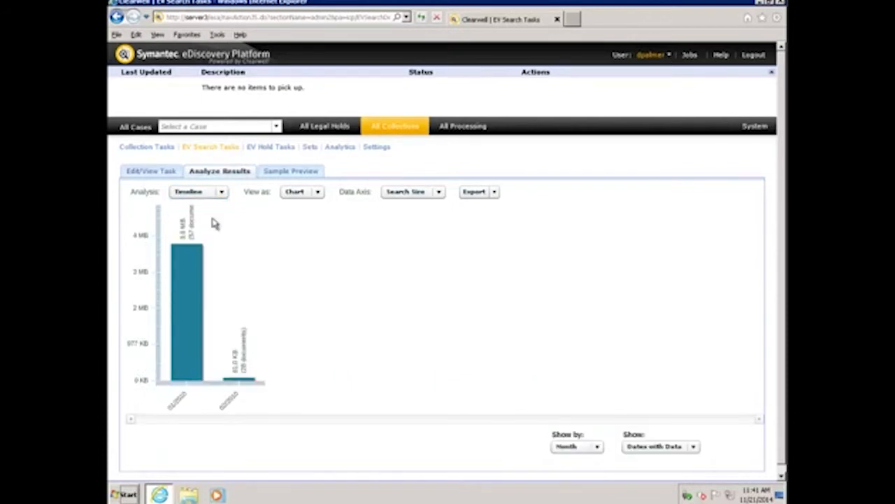
click(598, 448)
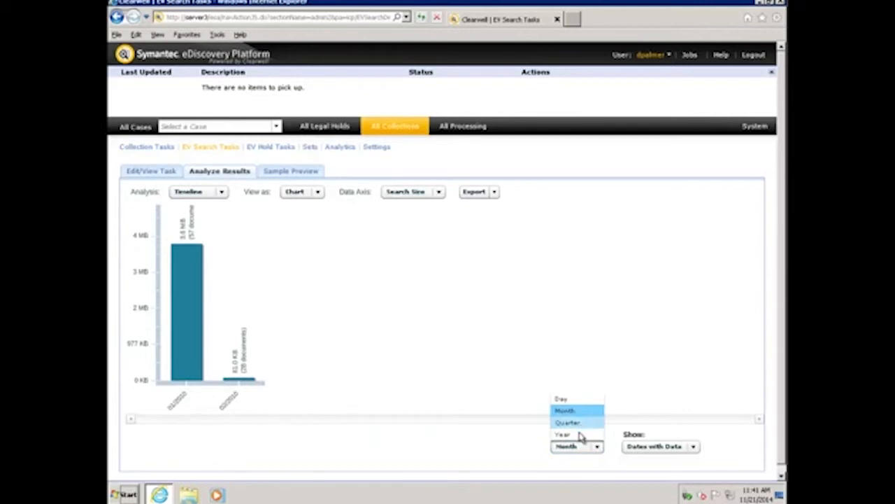
click(369, 297)
click(319, 193)
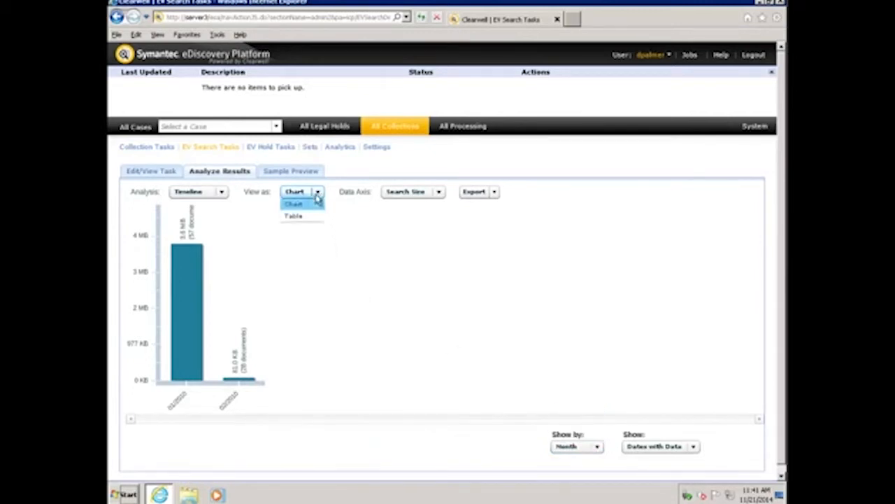
click(307, 218)
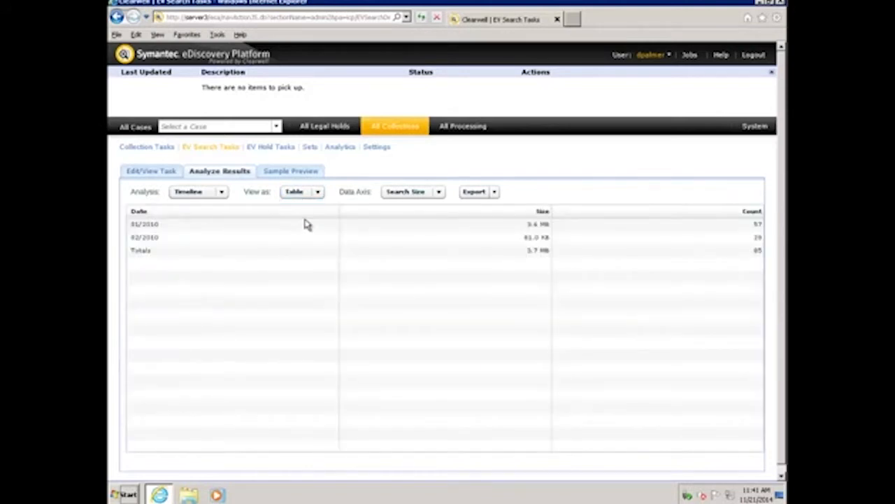
- Check the export formats for the results table and switch the analysis from Timeline back to Custodian
click(495, 193)
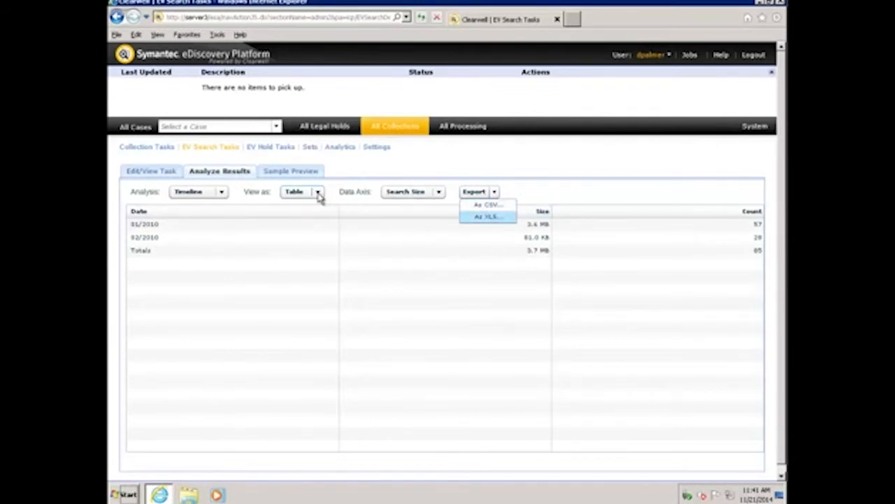
click(222, 193)
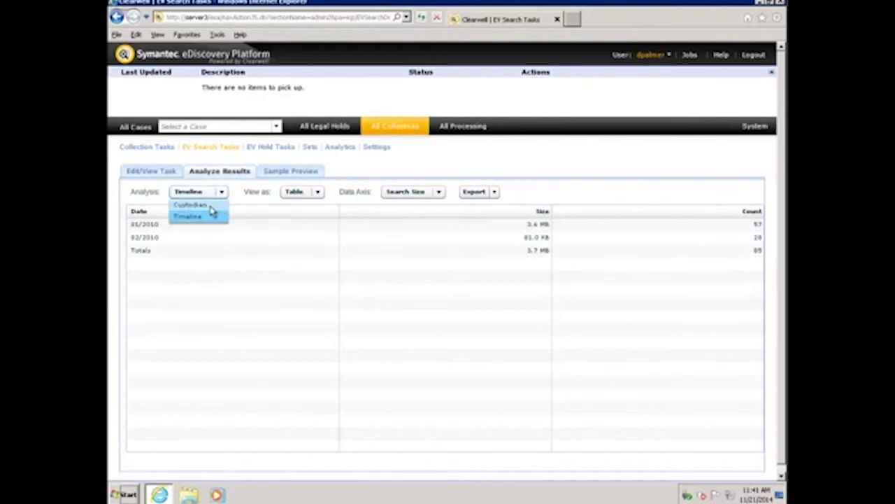
click(212, 207)
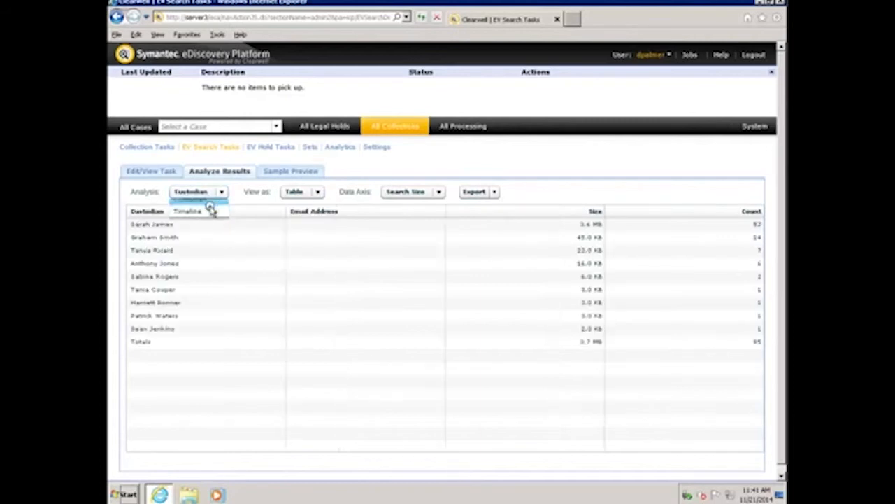
- Preview the sampled search results, find the e-mail with the Employee Information.doc attachment and check the attachment's download and save options
click(285, 173)
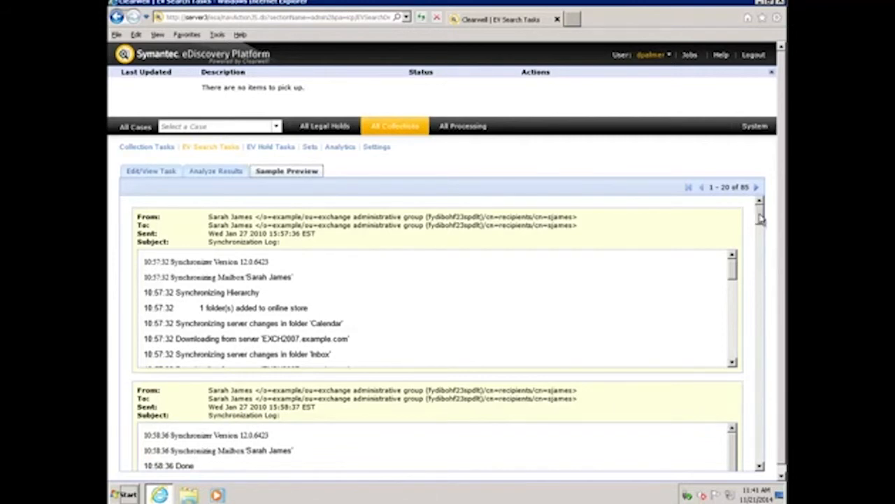
drag(760, 219, 773, 405)
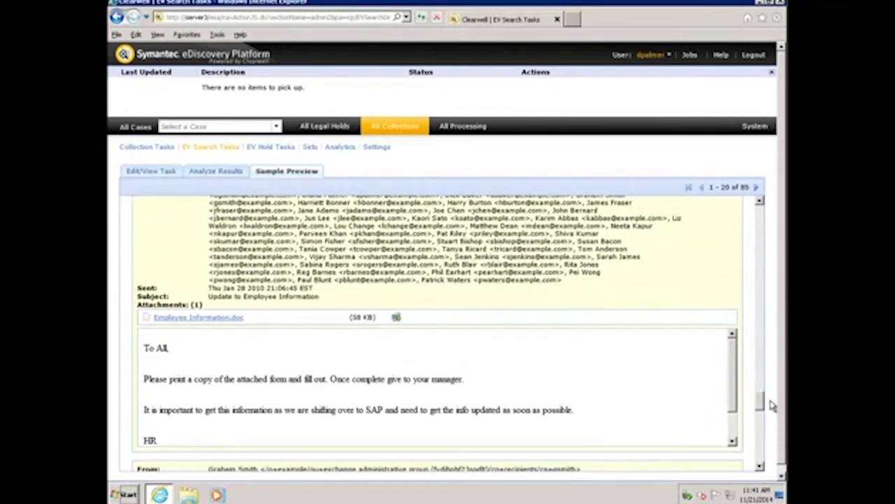
click(395, 319)
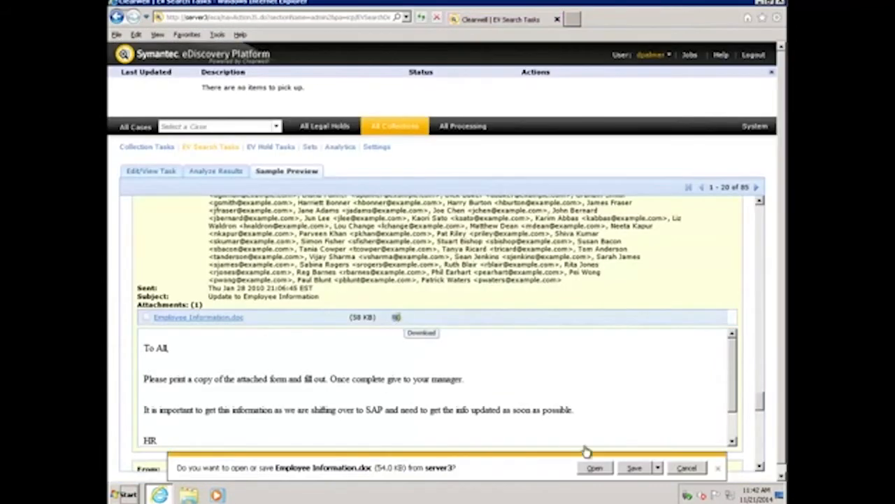
click(658, 468)
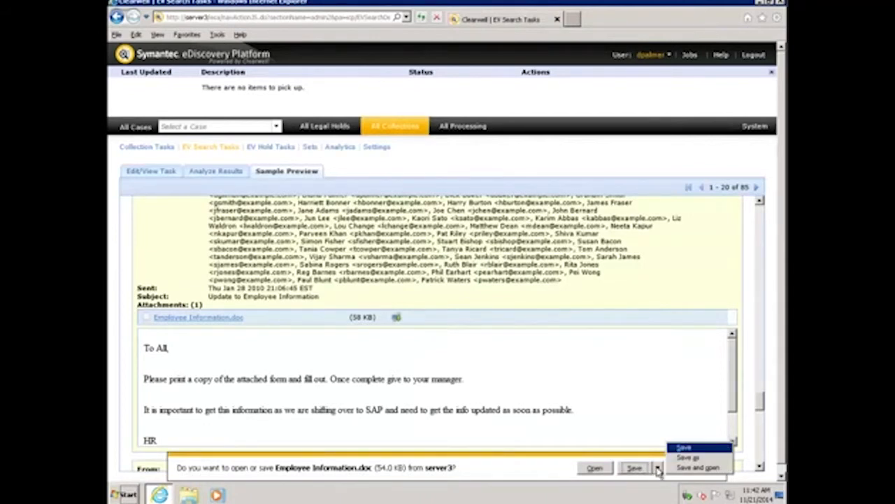
- View the contents of Employee Information.doc in the browser, return to the sample preview and dismiss the pending download
click(217, 318)
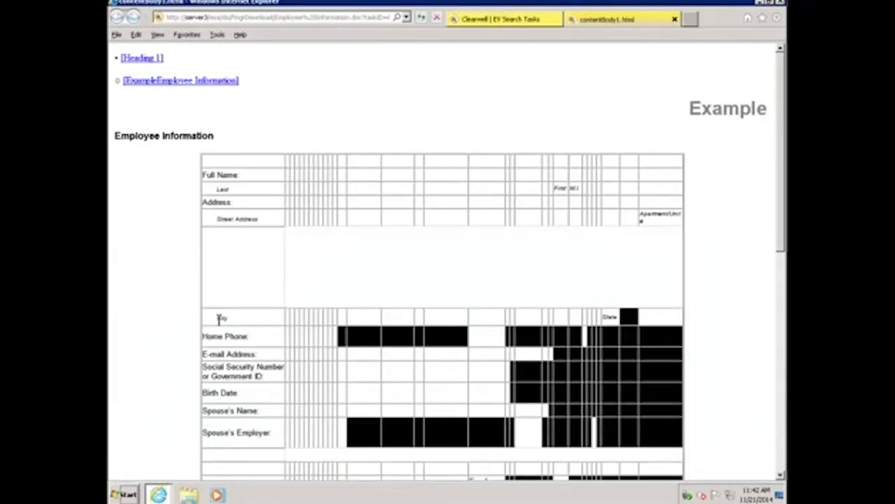
click(521, 20)
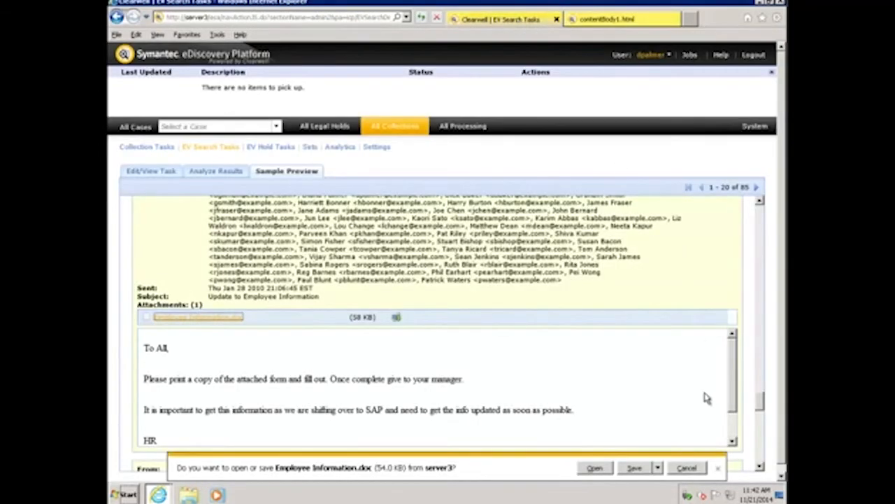
click(687, 468)
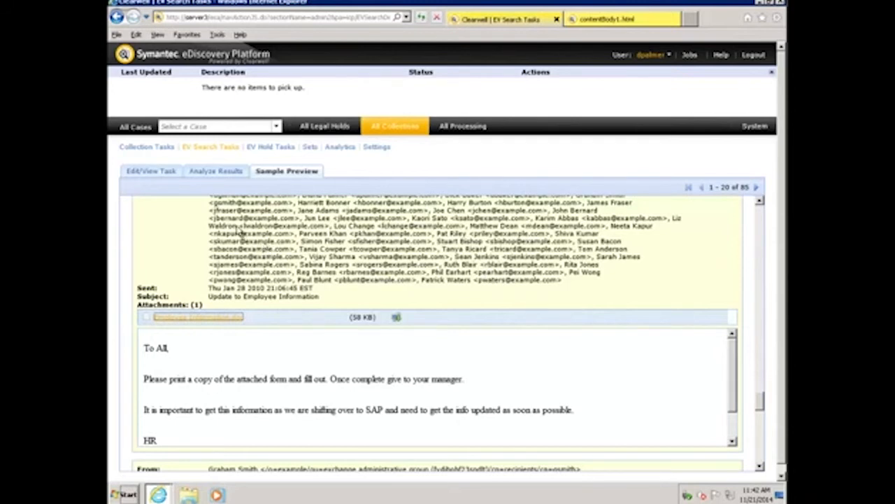
- Return to the list of EV search tasks and copy the EV Search task as a collection task
click(215, 149)
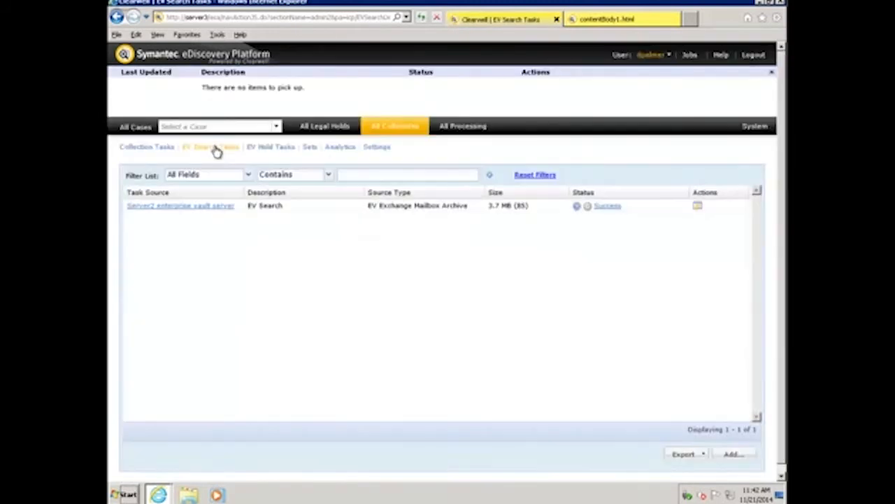
click(698, 208)
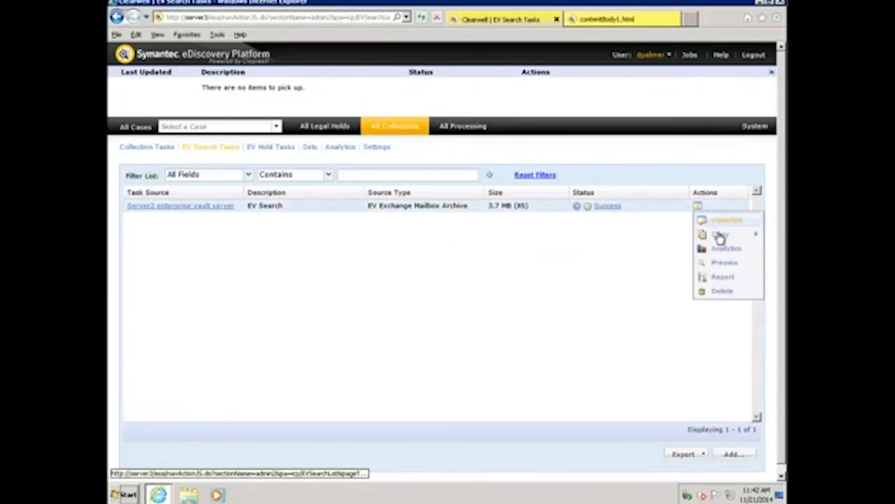
mouse_move(721, 238)
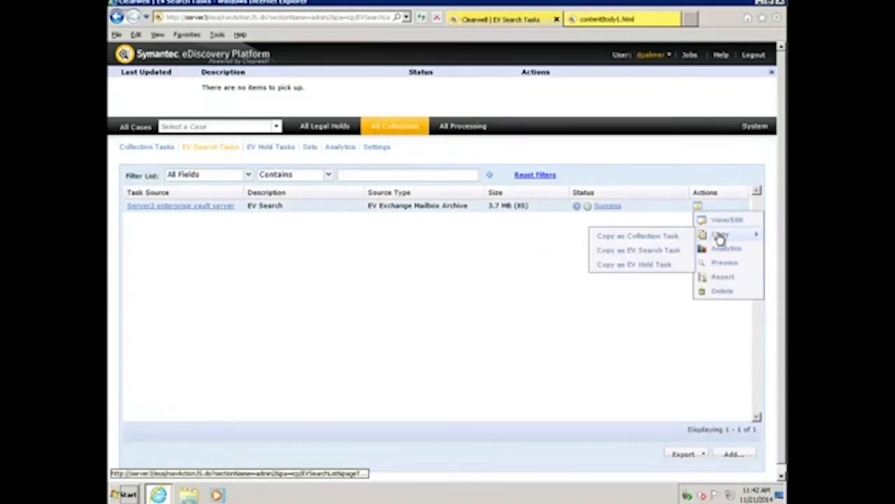
click(660, 237)
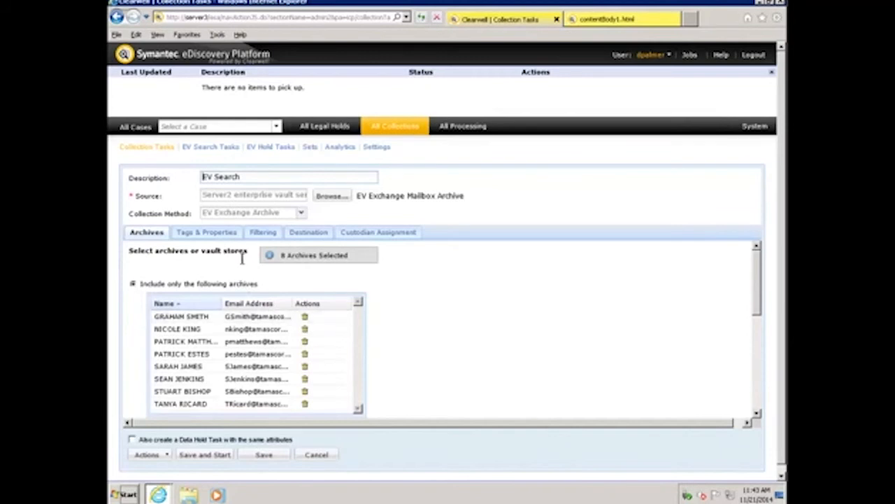
- Review the copied collection task's filtering and selected archives, and save the task without starting it
click(263, 233)
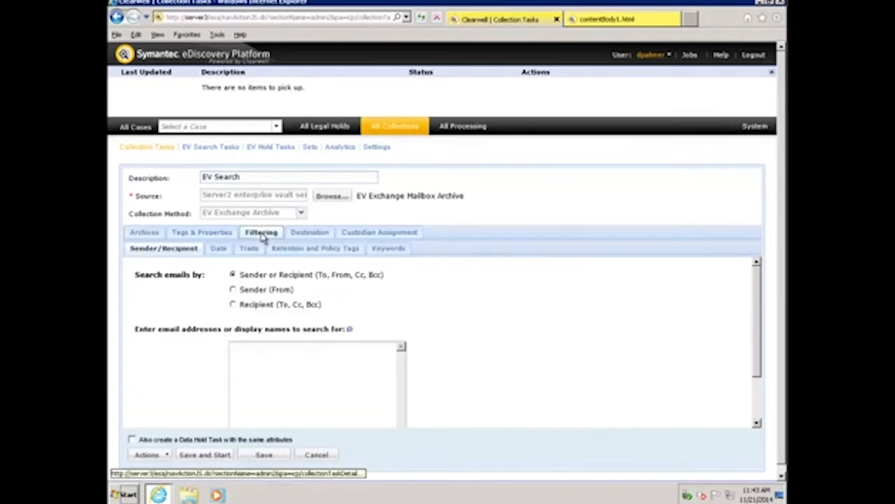
click(145, 233)
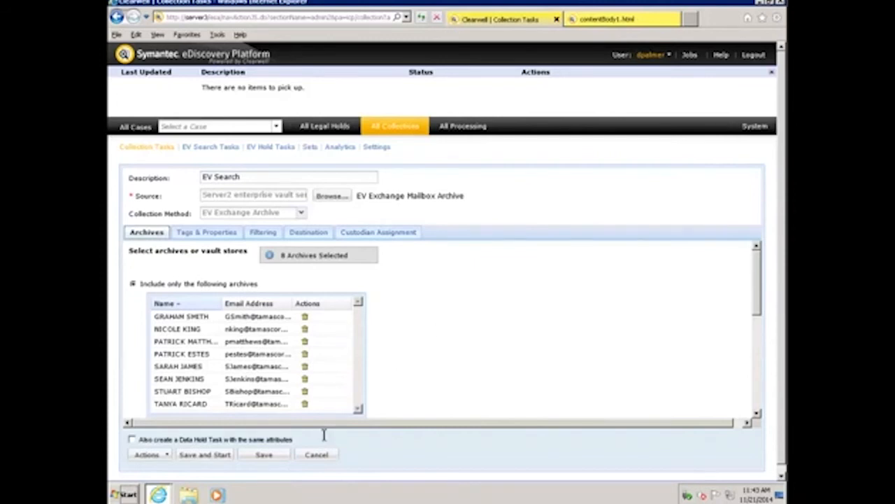
click(266, 454)
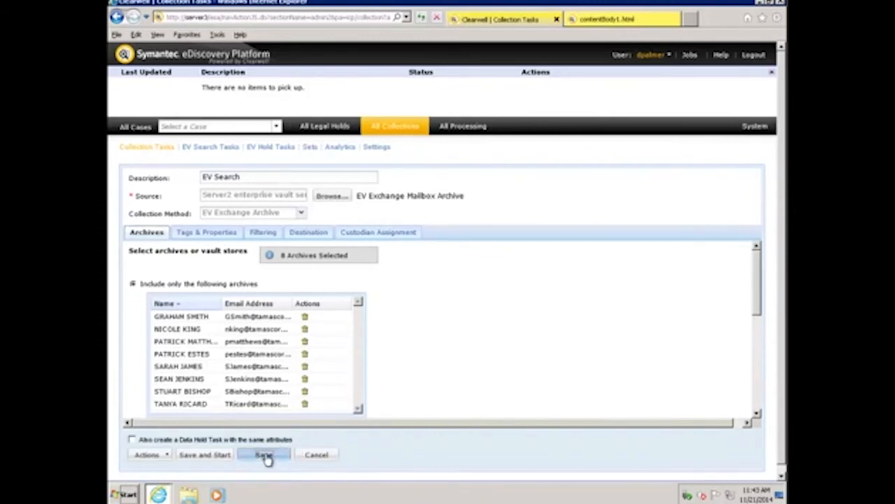